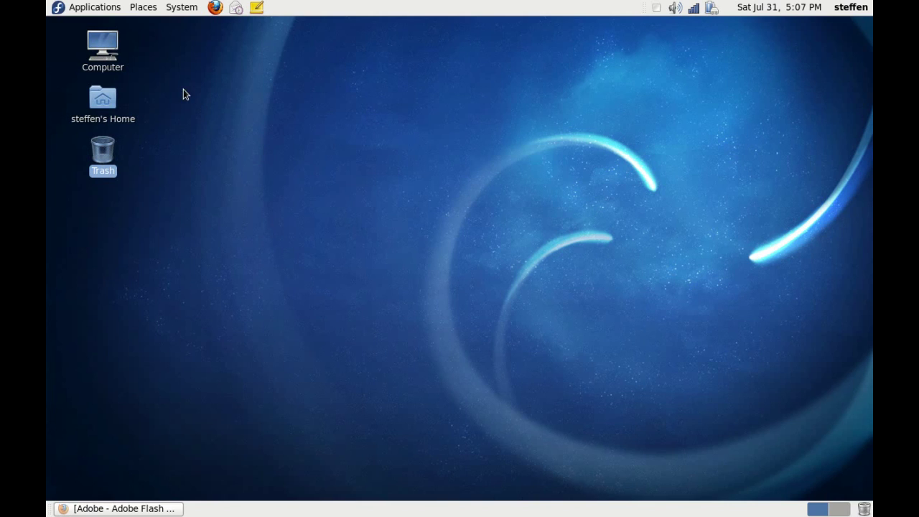
Examine the installed programs in the Accessories, Graphics, Internet, Office and Sound & Video application categories
left_click(91, 9)
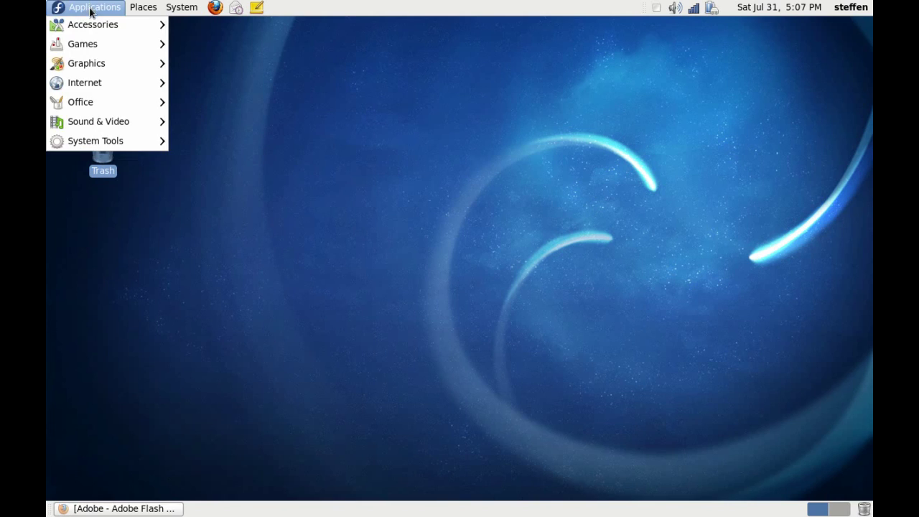
mouse_move(97, 27)
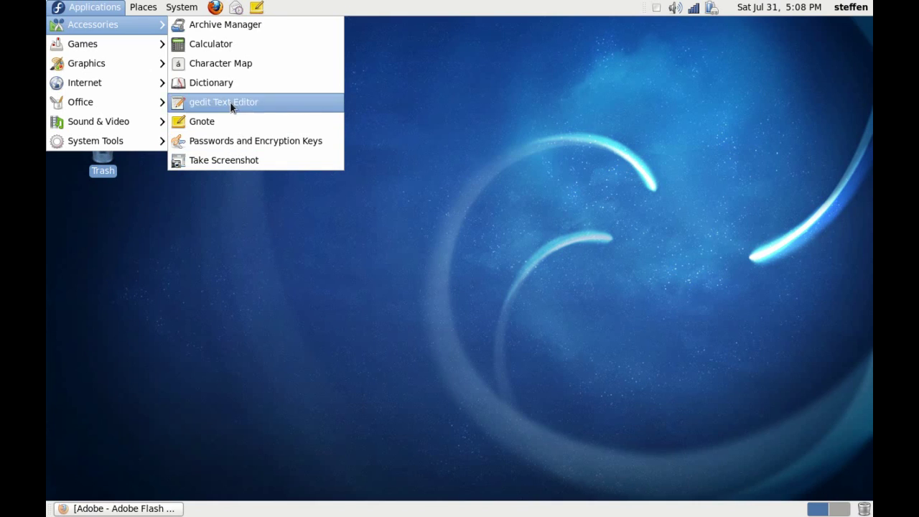
mouse_move(141, 44)
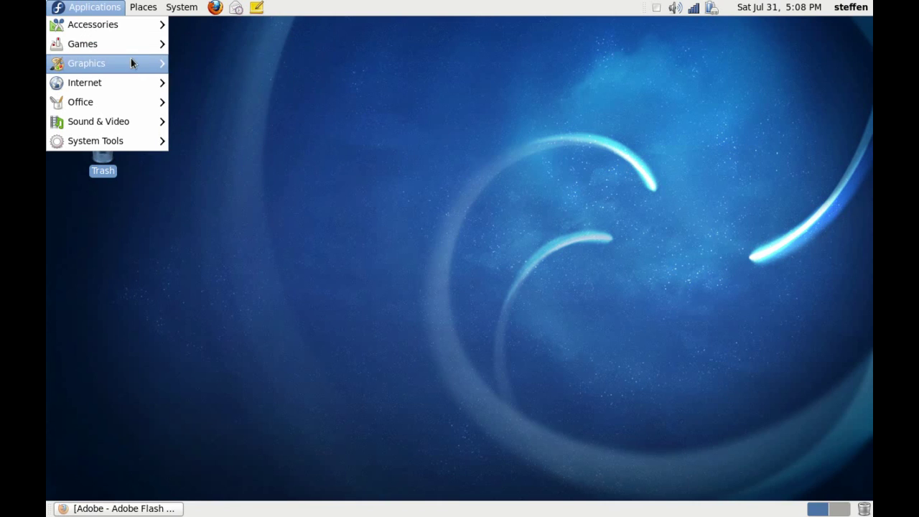
mouse_move(128, 63)
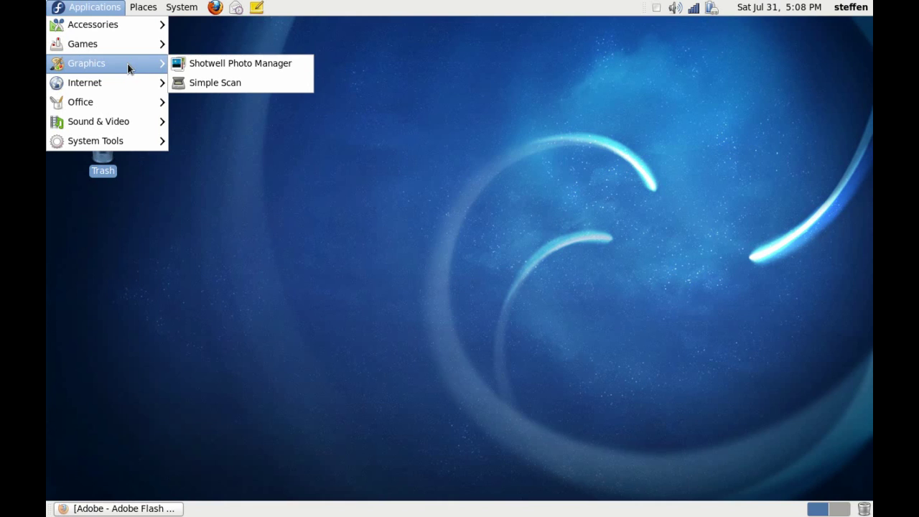
mouse_move(131, 83)
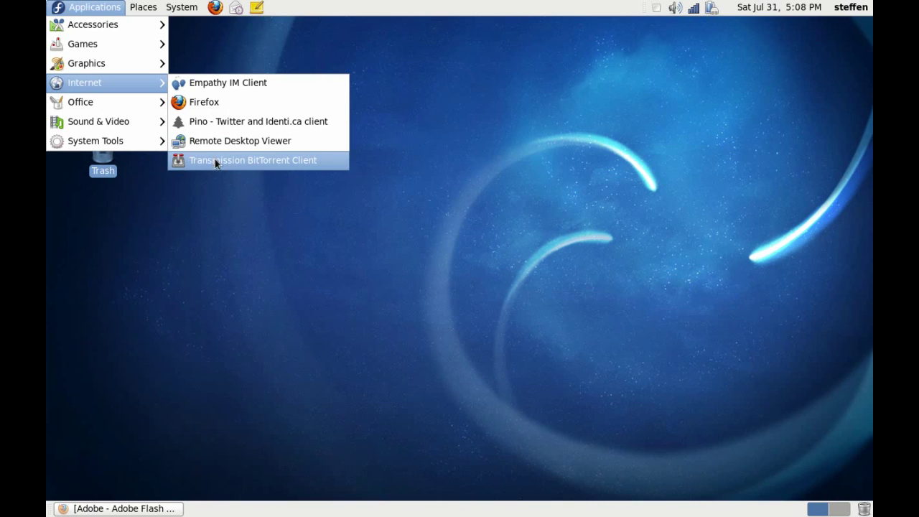
mouse_move(134, 101)
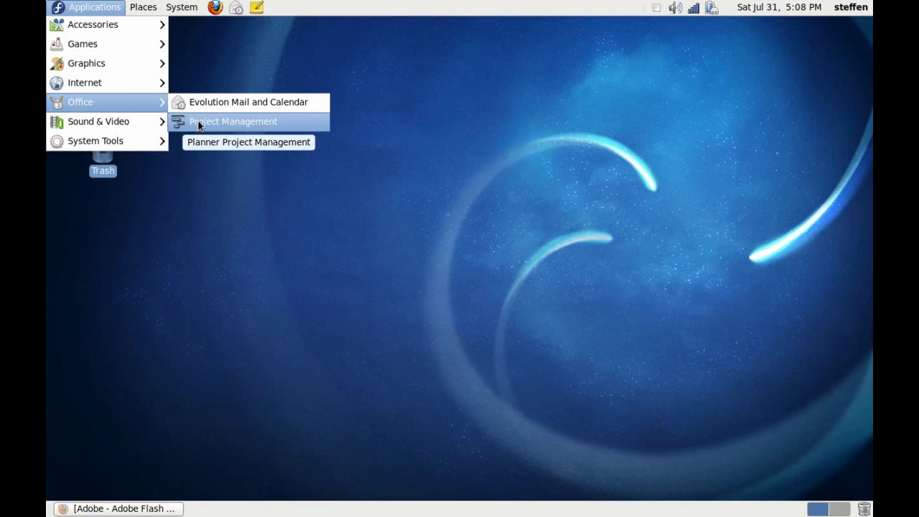
mouse_move(130, 121)
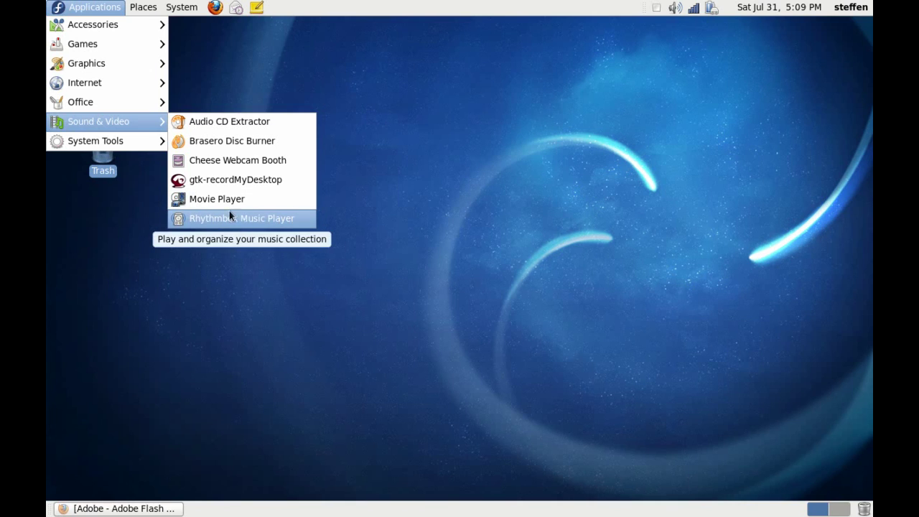
Open System Monitor from the system tools, view the computer's system information, and close it
mouse_move(133, 140)
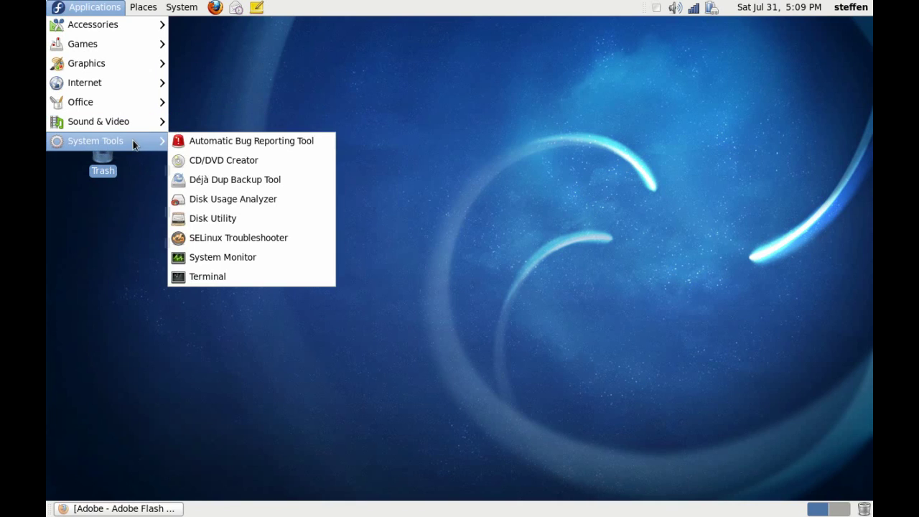
left_click(234, 256)
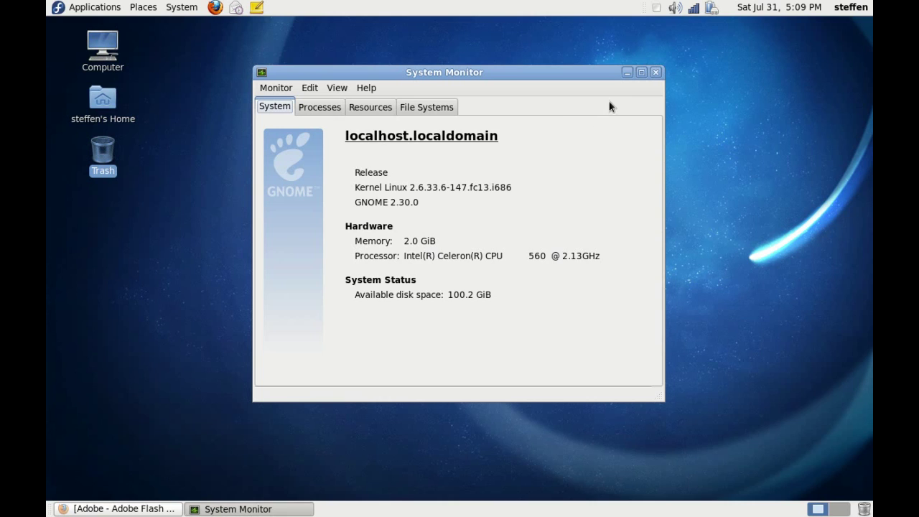
left_click(656, 72)
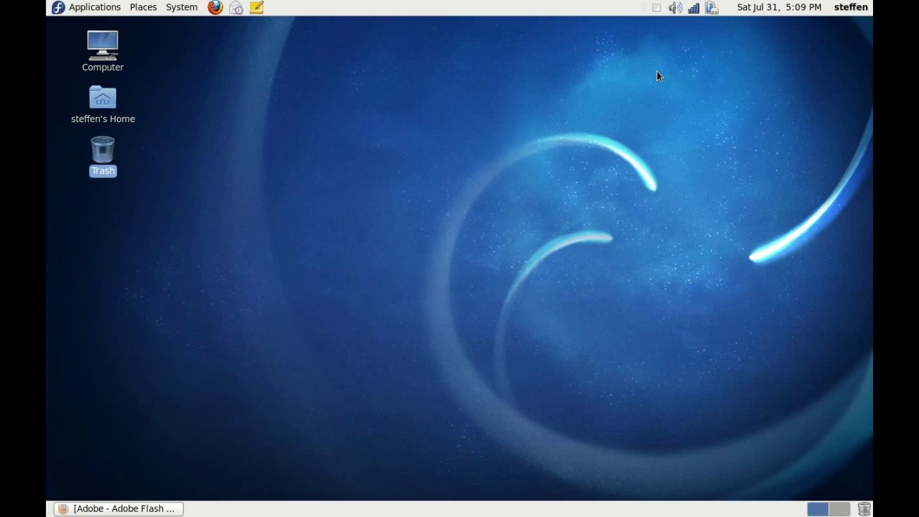
Look over the Places entries, and browse the available desktop themes in the Appearance preferences
left_click(141, 8)
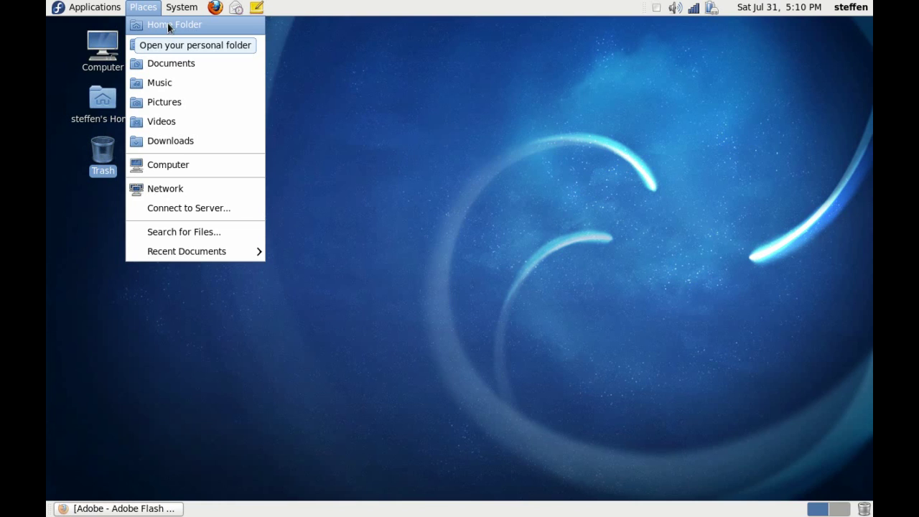
mouse_move(180, 12)
mouse_move(195, 27)
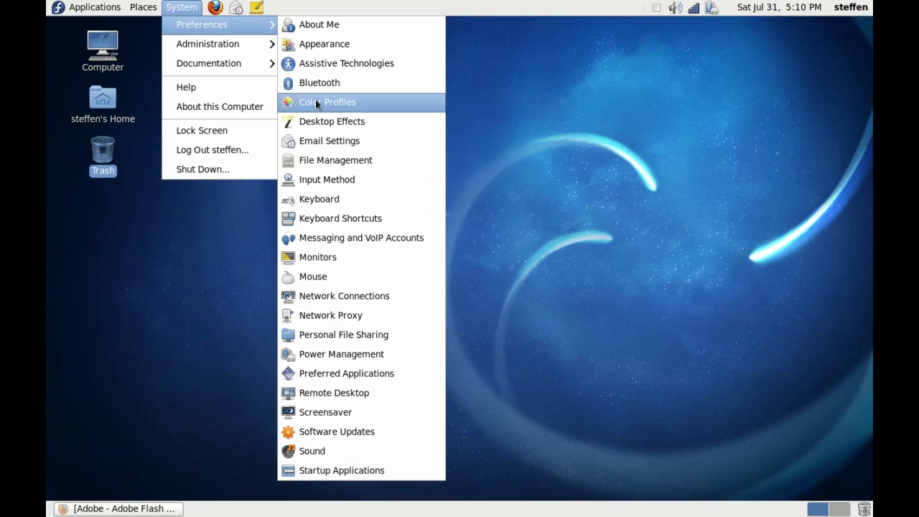
left_click(321, 45)
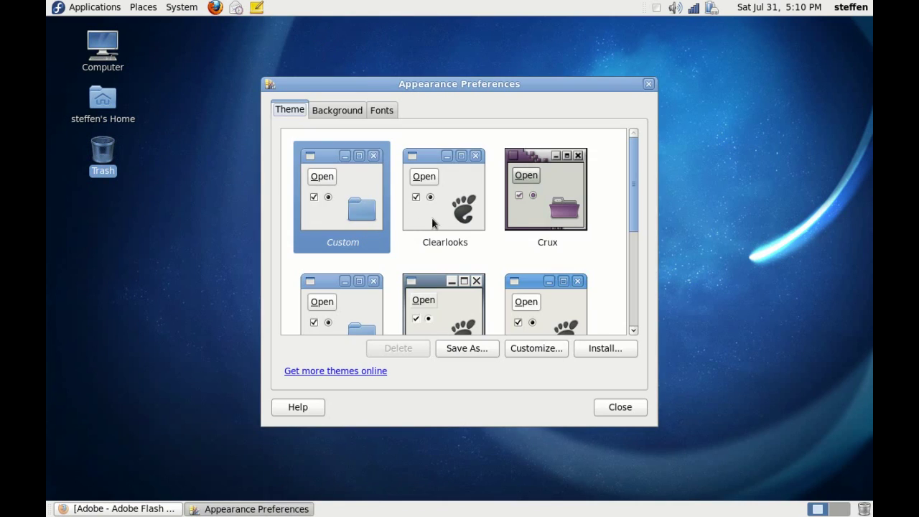
left_click_drag(632, 205, 381, 222)
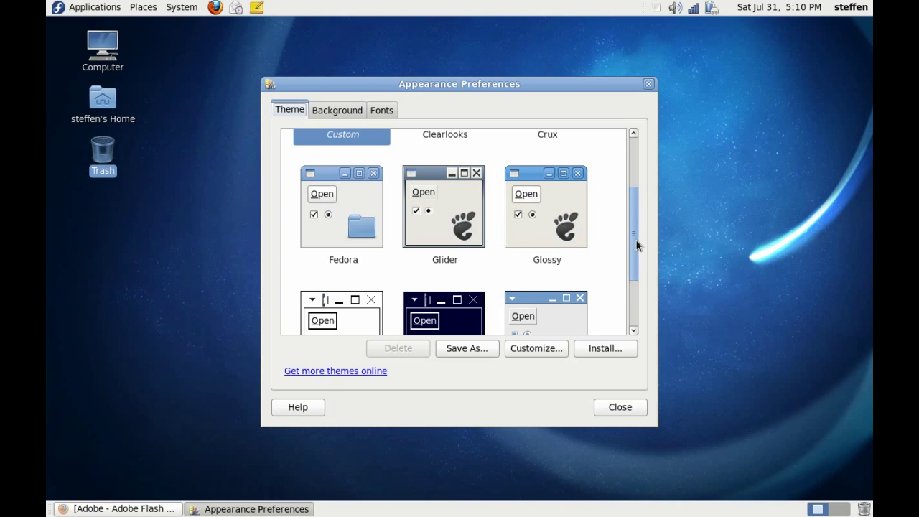
left_click_drag(636, 246, 632, 202)
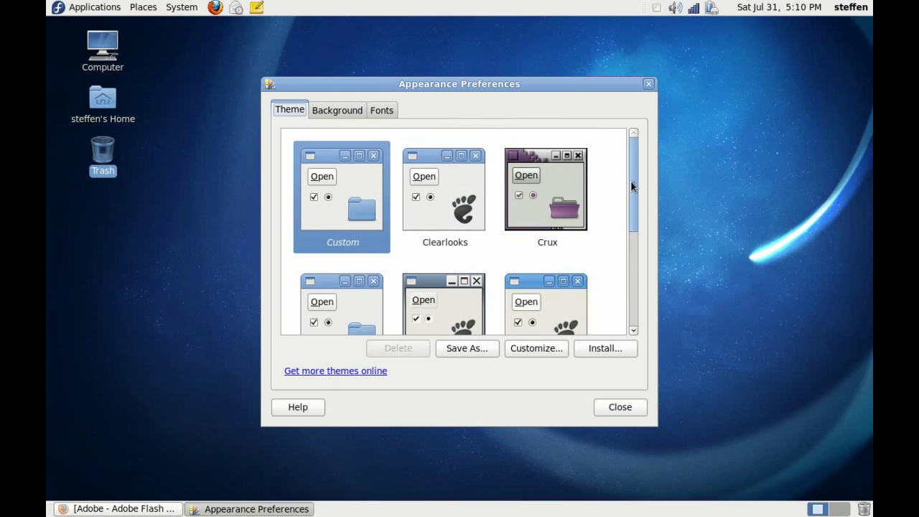
Review the available desktop backgrounds and the font settings, then close the Appearance preferences
left_click(331, 112)
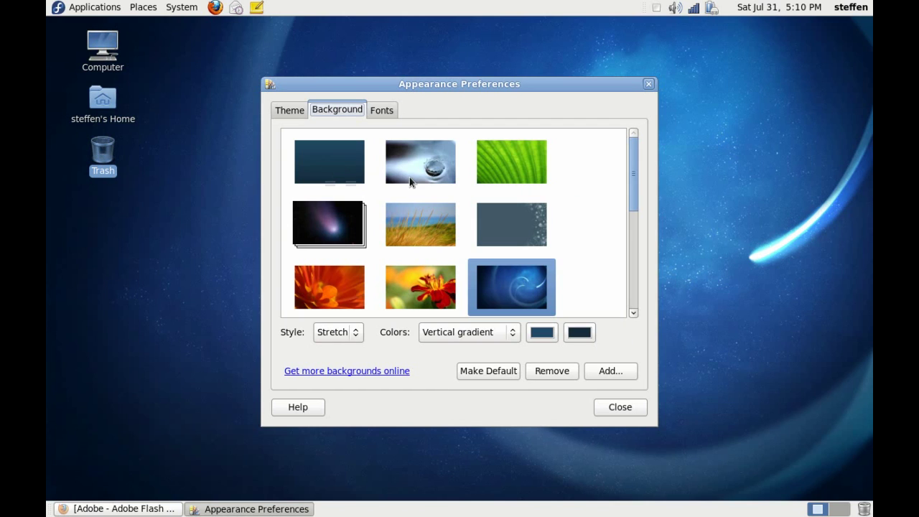
mouse_move(636, 182)
left_mouse_down()
mouse_move(641, 297)
mouse_move(630, 168)
left_mouse_up()
left_click(384, 111)
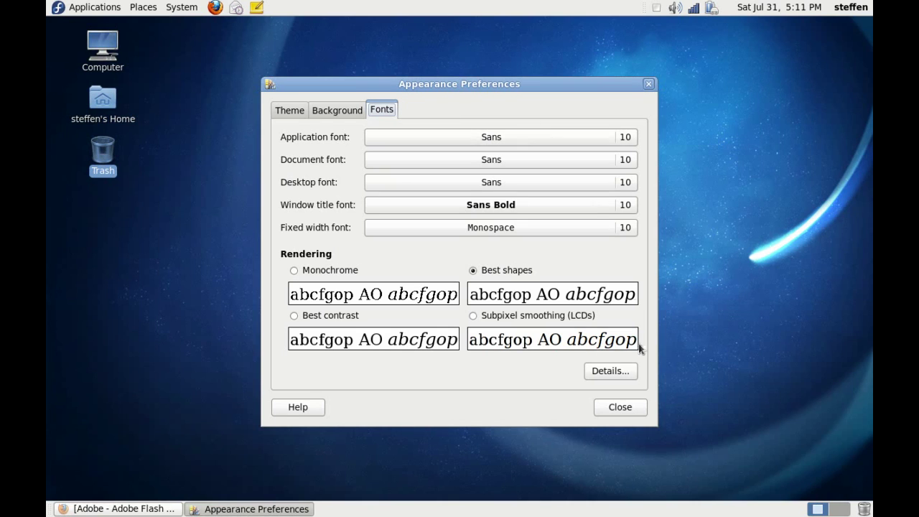
left_click(631, 408)
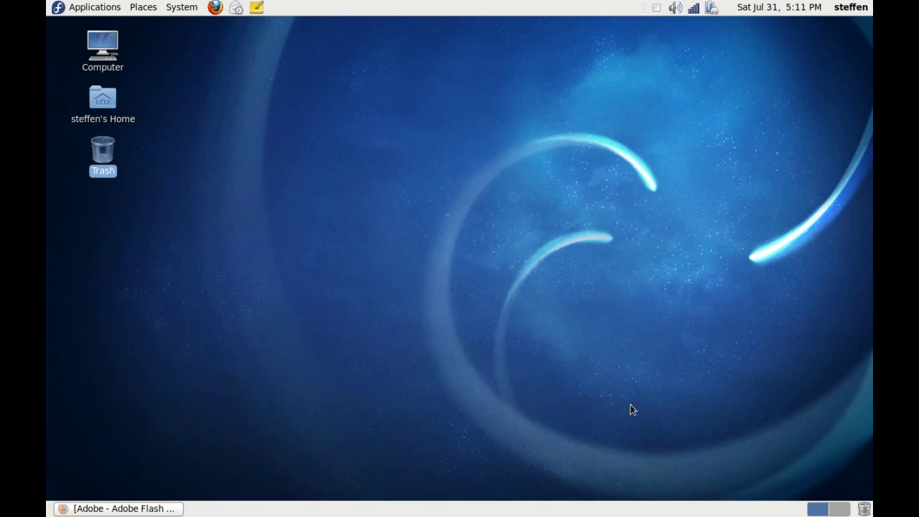
View the Standard and Compiz options in the Desktop Effects preferences, and close them without changes
left_click(179, 7)
mouse_move(191, 29)
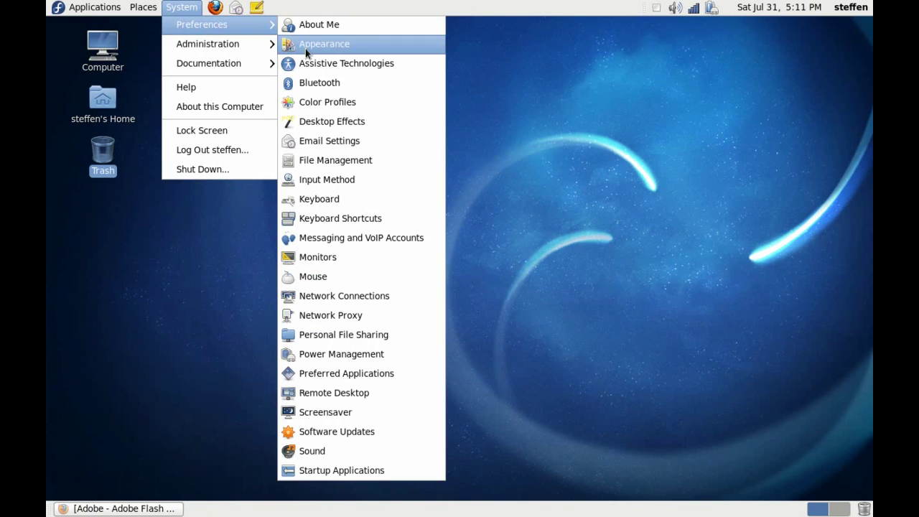
left_click(320, 122)
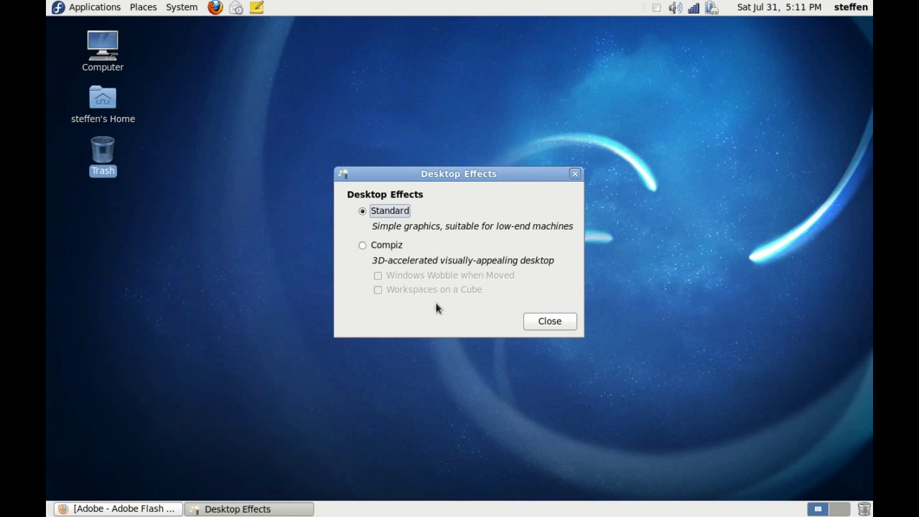
left_click(539, 322)
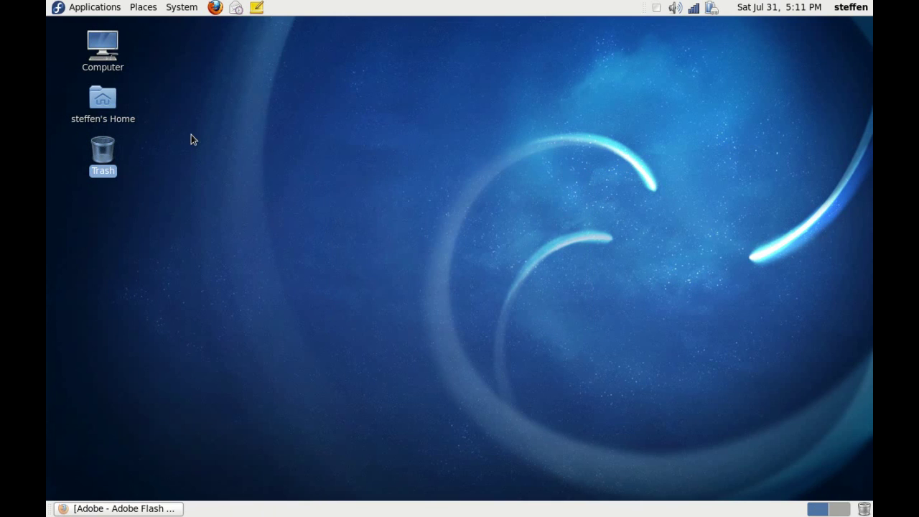
Open Add/Remove Software, search for "openoffice", and browse the packages found
left_click(181, 7)
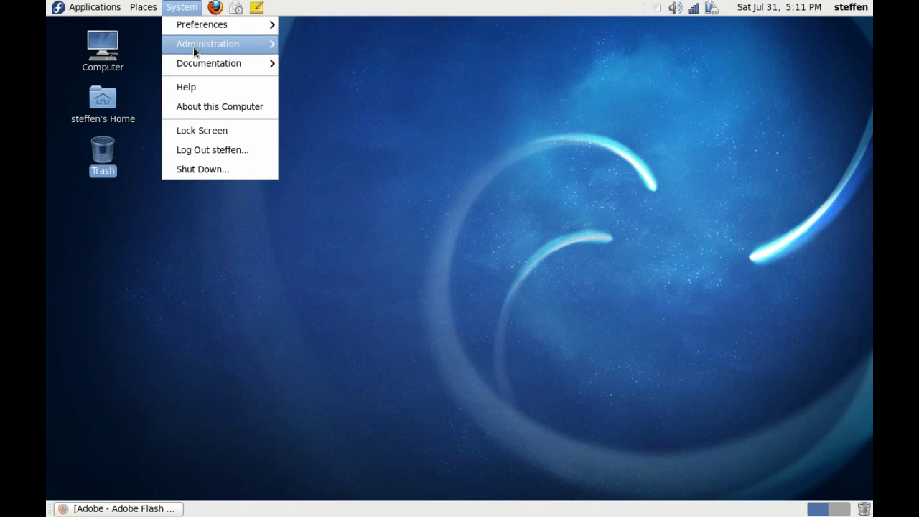
mouse_move(196, 48)
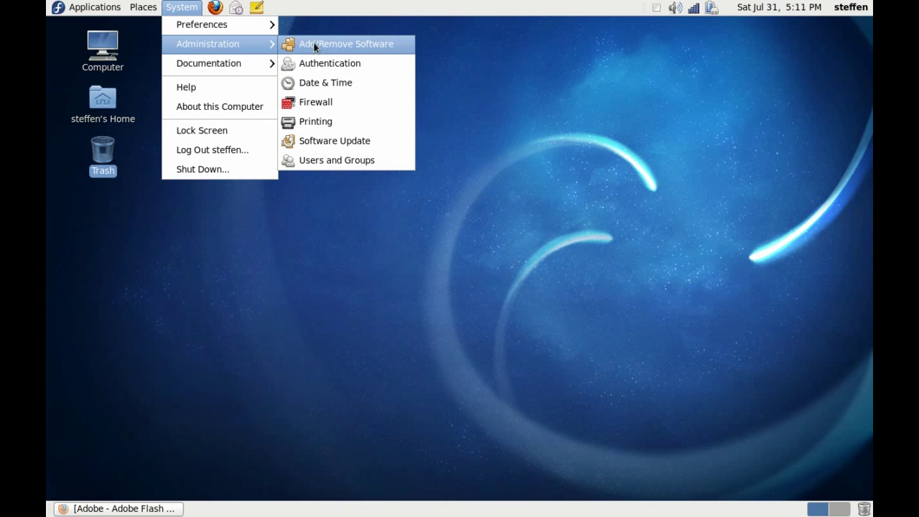
left_click(314, 43)
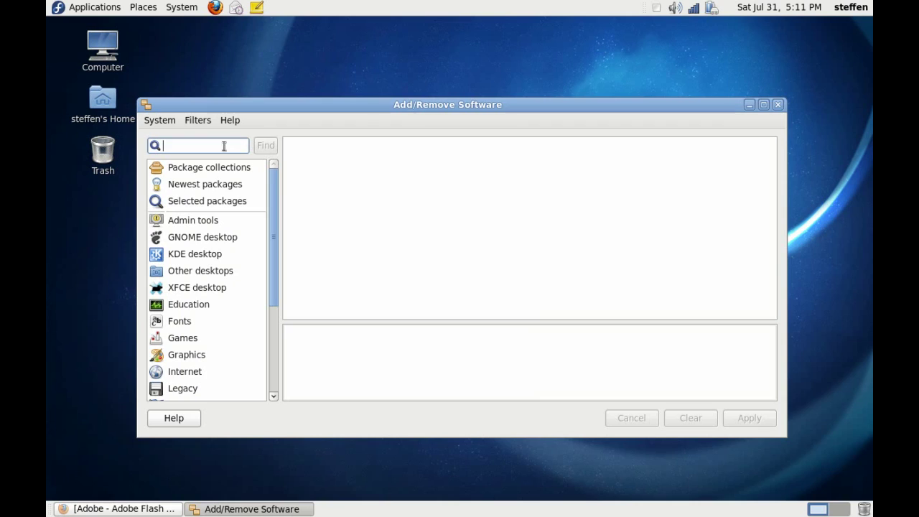
type("op")
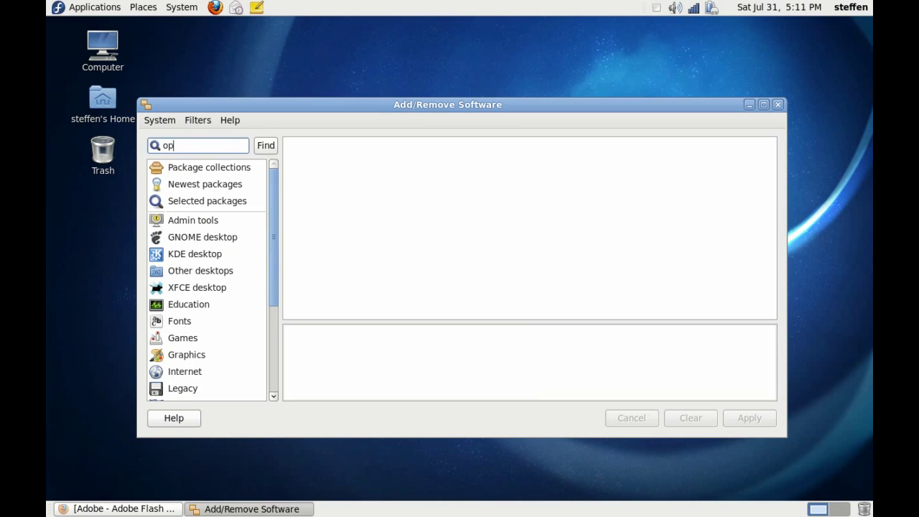
type("enoffice")
key("Return")
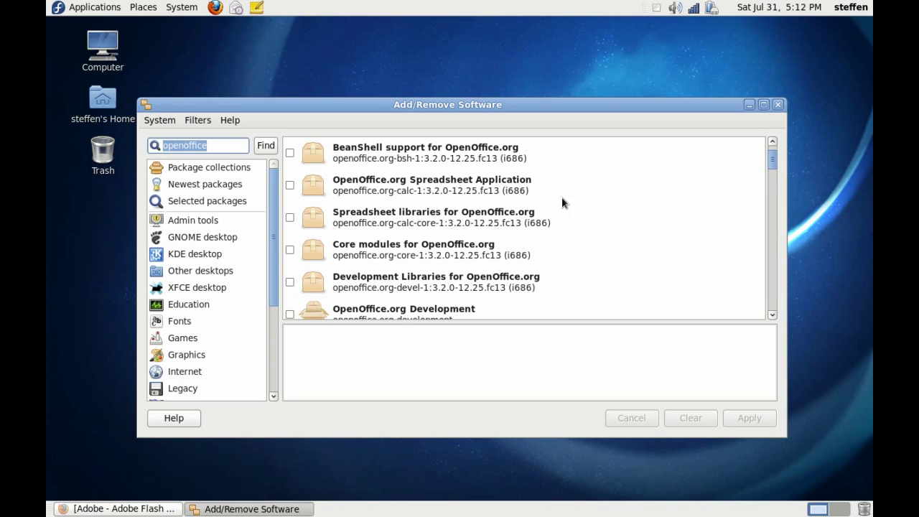
mouse_move(772, 155)
left_mouse_down()
mouse_move(776, 206)
mouse_move(772, 148)
left_mouse_up()
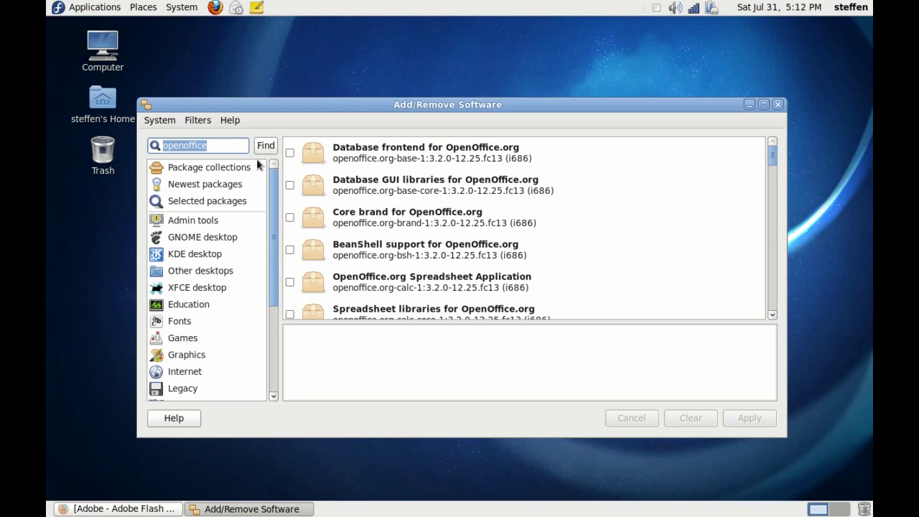
Search the software packages for "office writer" and look through the results for the word processor
type("o")
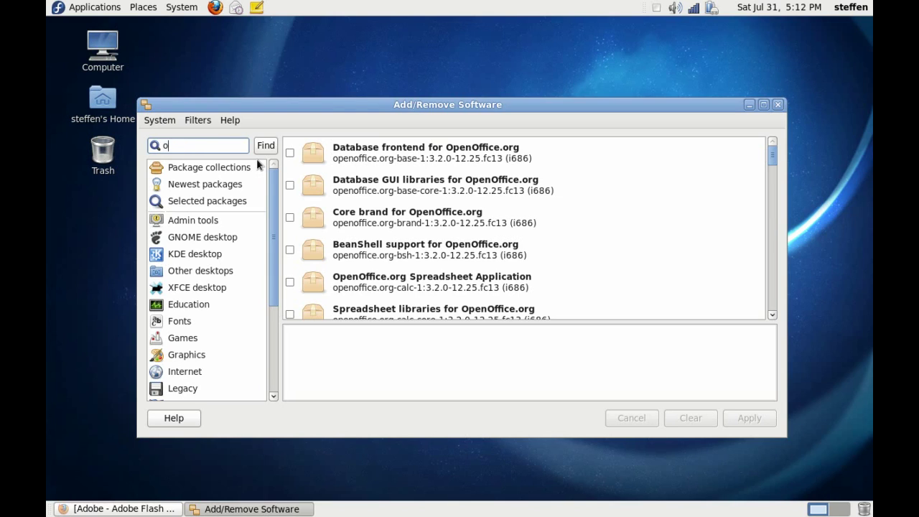
type("ffice writer")
key("Return")
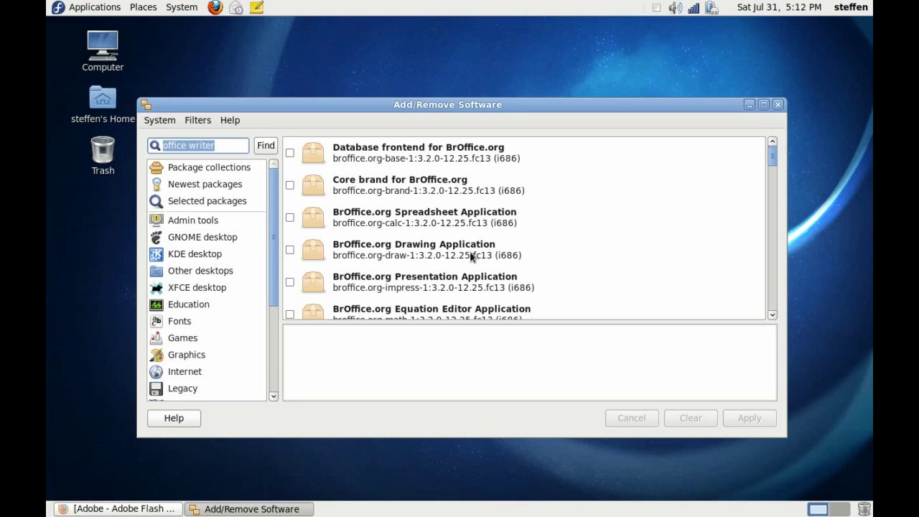
left_click(772, 315)
left_click(772, 315)
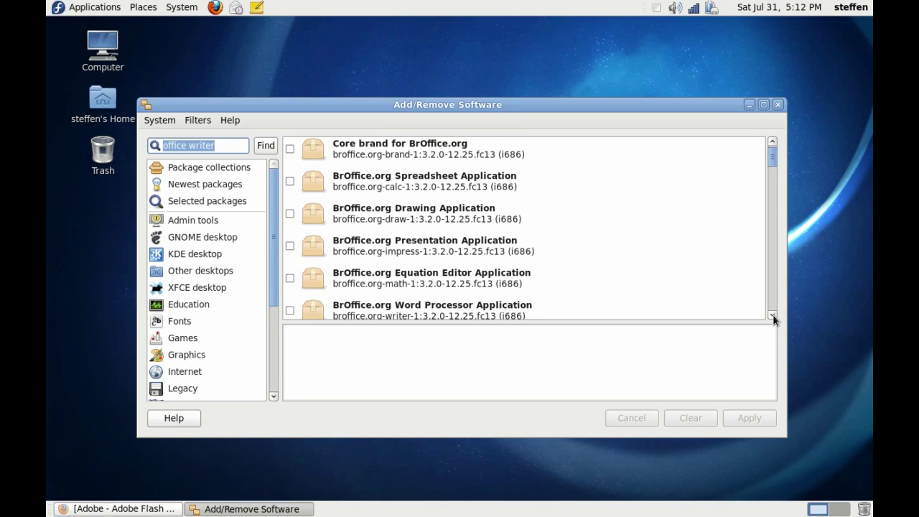
left_click(772, 315)
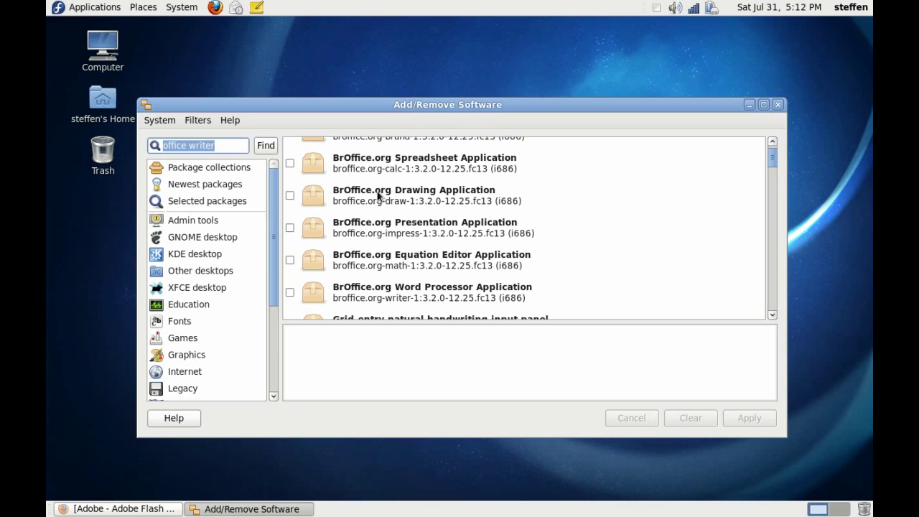
Search the software packages for "compiz", and look through the results and the package category list
type("com")
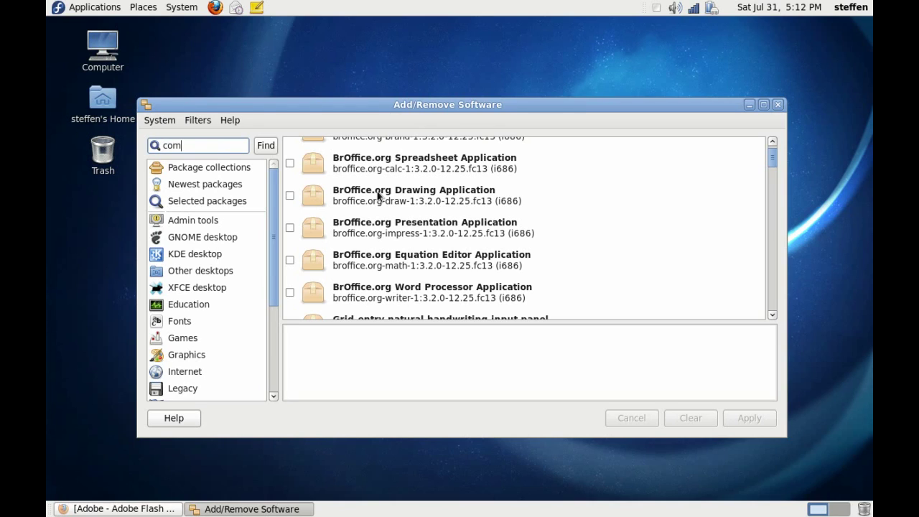
type("piz")
key("Return")
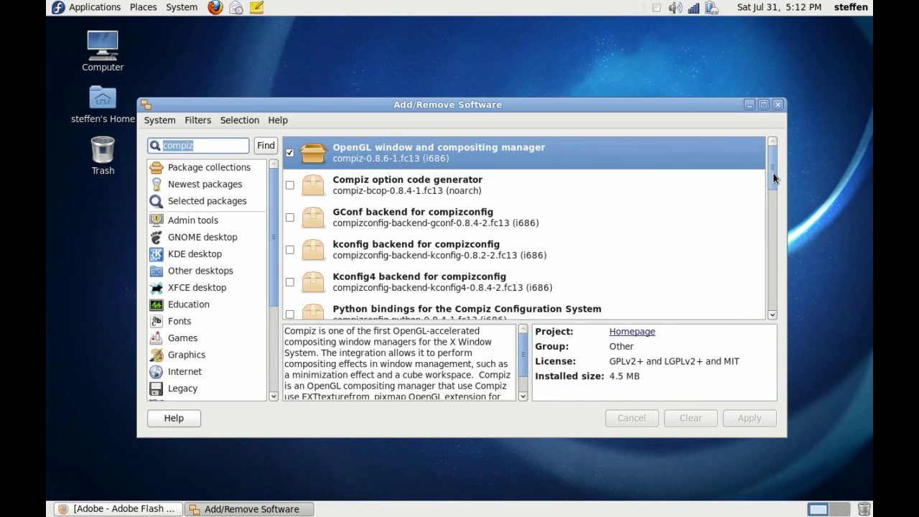
mouse_move(773, 172)
left_mouse_down()
mouse_move(759, 287)
mouse_move(767, 156)
left_mouse_up()
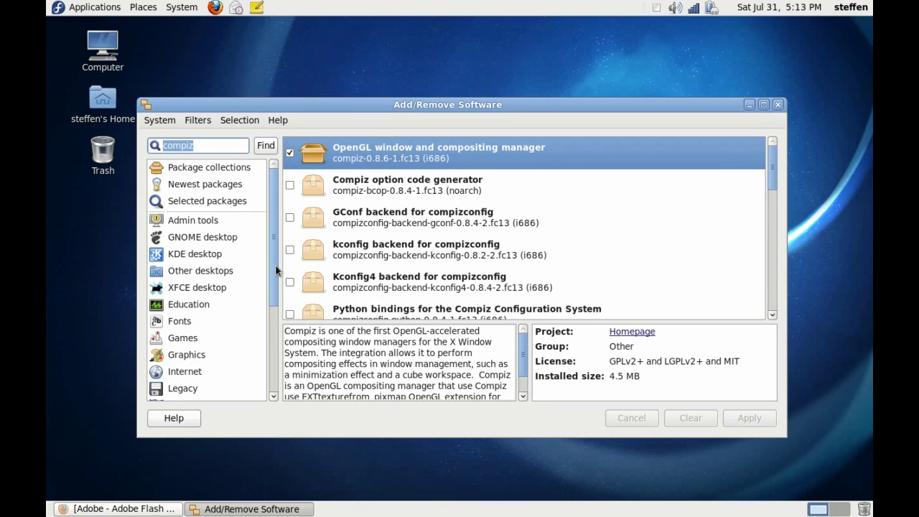
left_click_drag(275, 270, 269, 377)
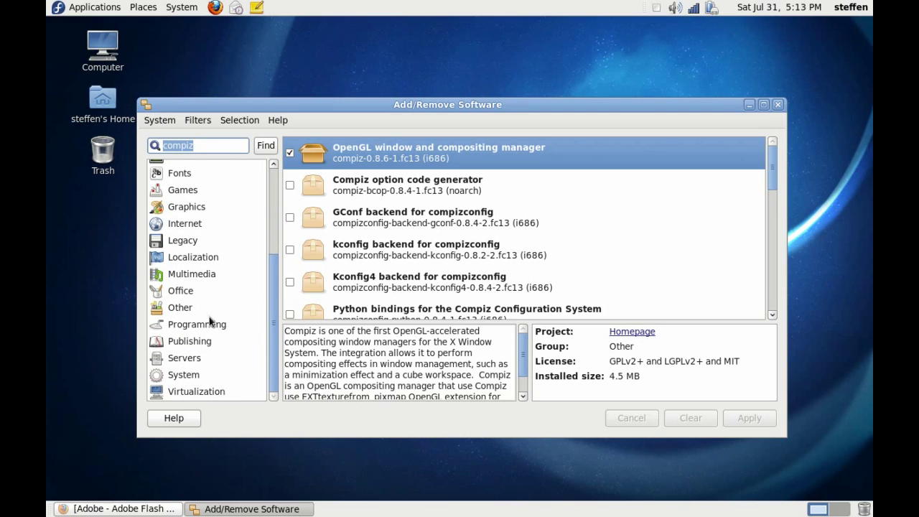
Browse the Office, Multimedia and KDE desktop package categories, and close the package manager without changing any packages
left_click(176, 292)
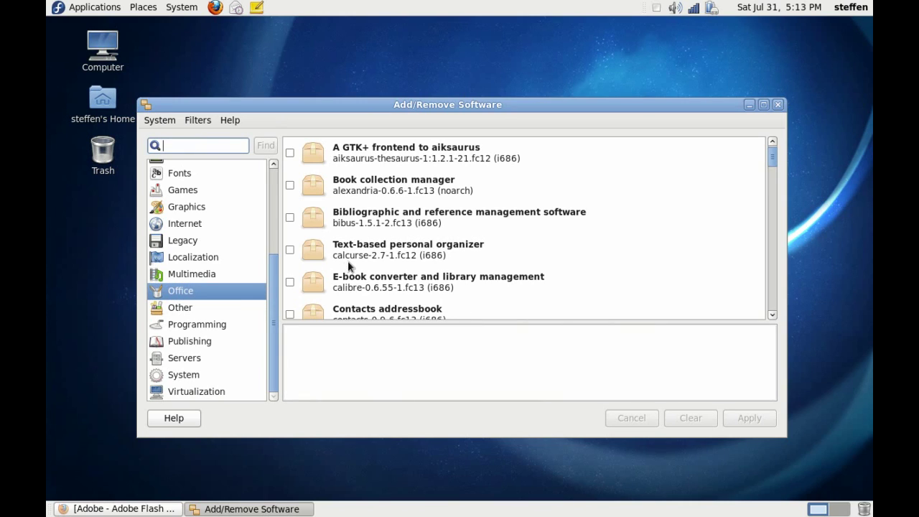
left_click_drag(774, 161, 565, 169)
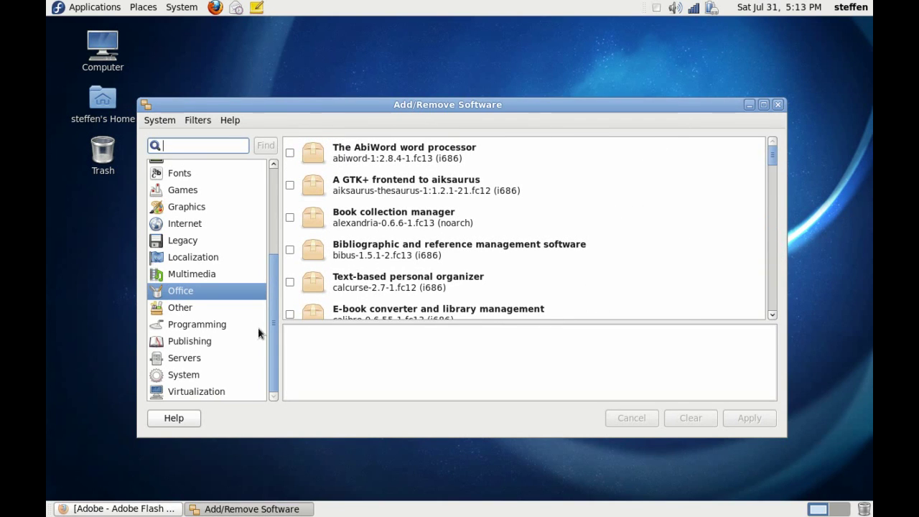
left_click(199, 277)
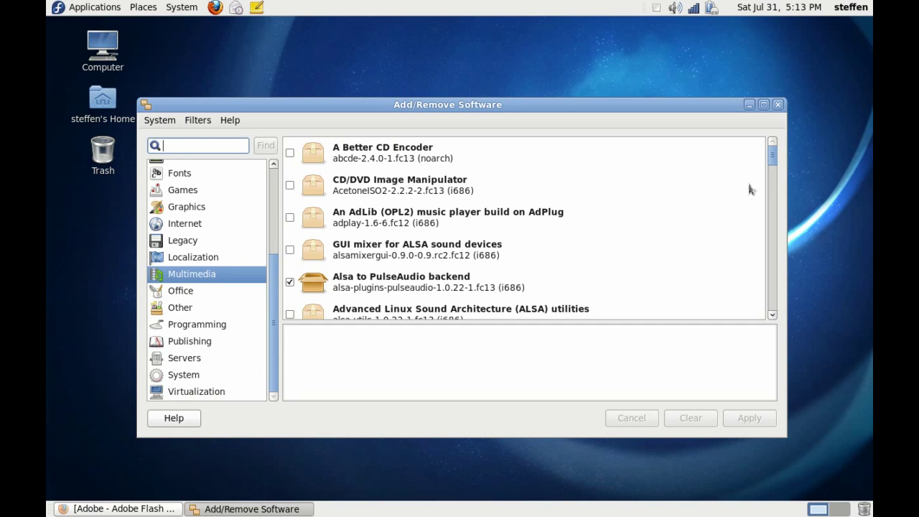
left_click_drag(767, 163, 766, 134)
left_click_drag(271, 282, 273, 189)
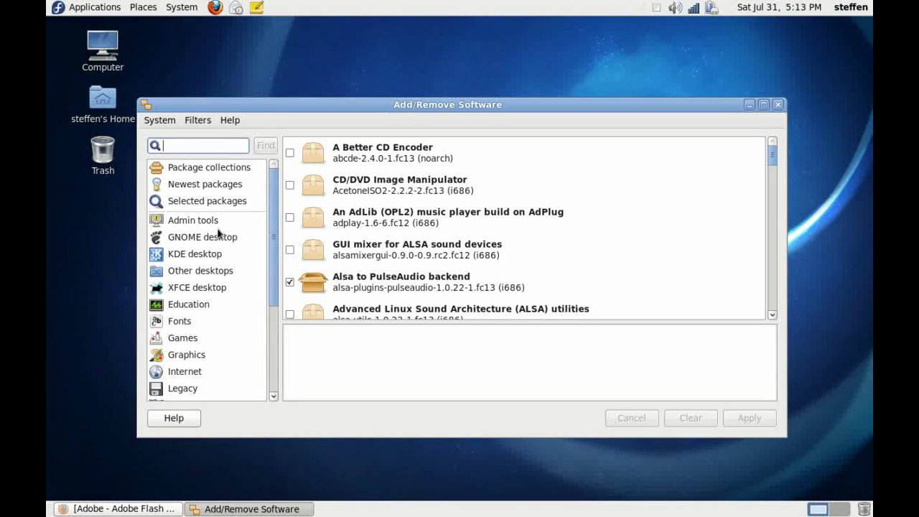
left_click(205, 254)
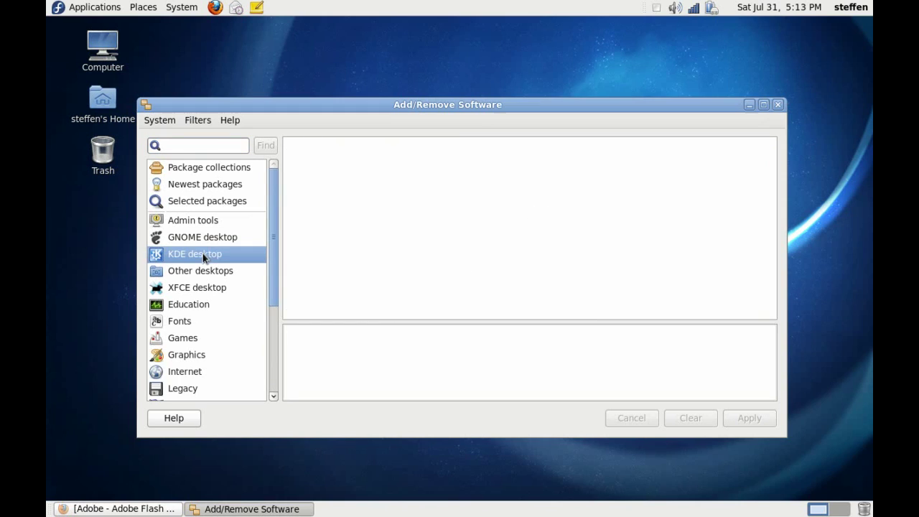
left_click(778, 106)
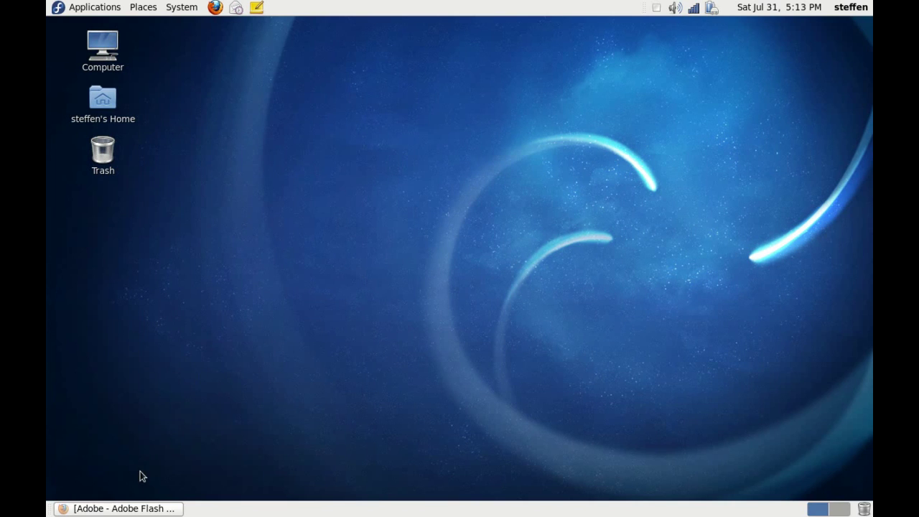
Switch to Firefox and download Adobe Flash Player as ".rpm for Linux", opening the file with Package Installer
left_click(126, 510)
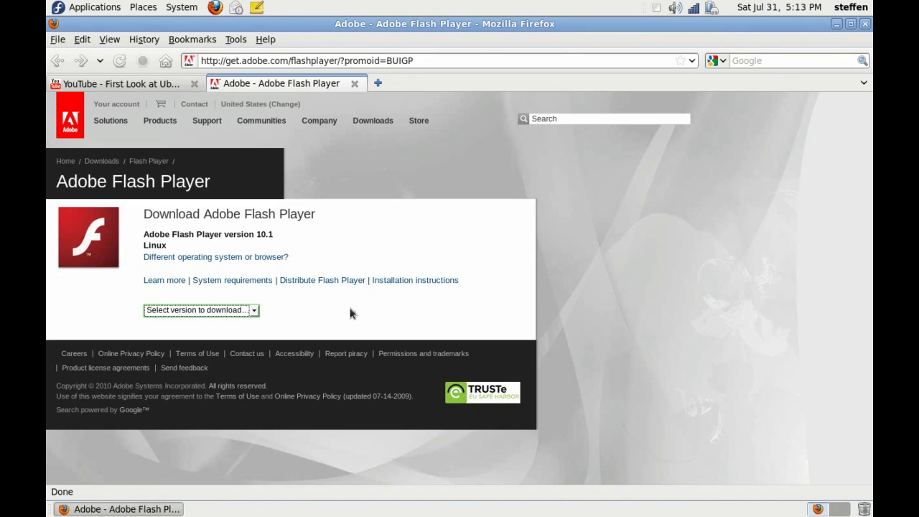
left_click(253, 311)
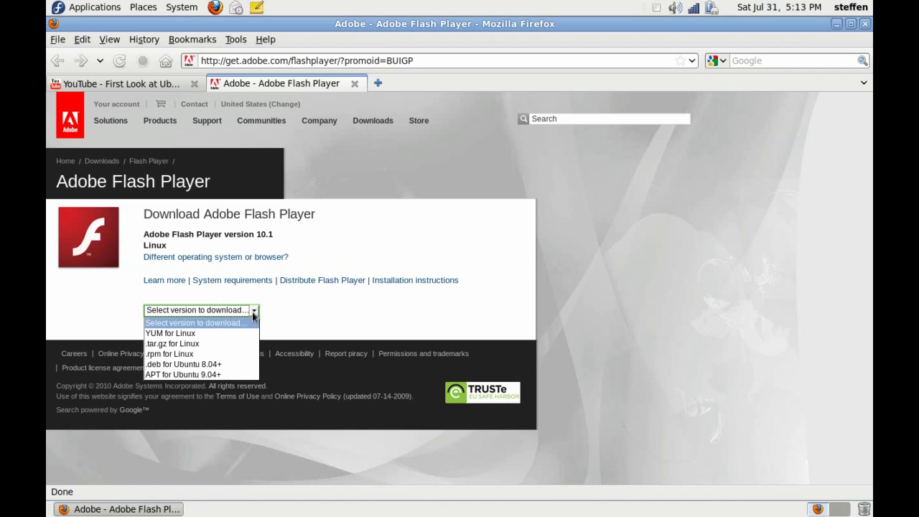
left_click(245, 354)
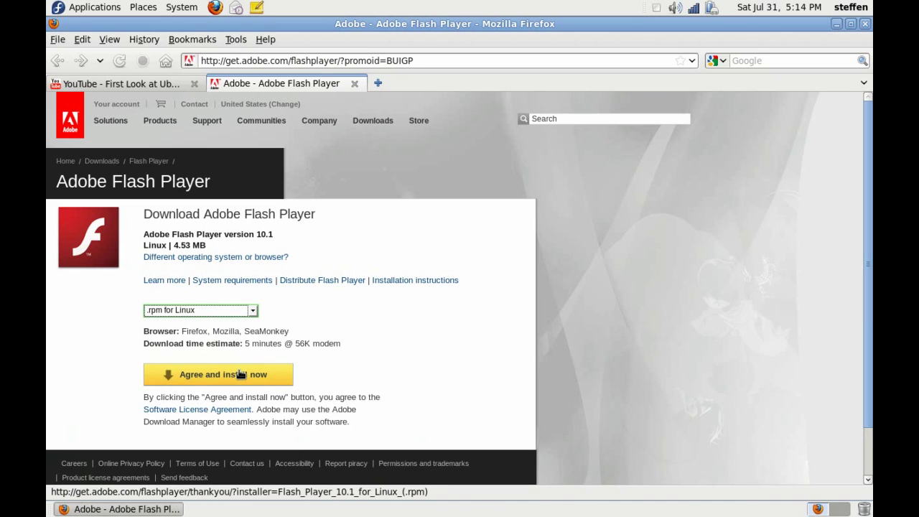
left_click(241, 375)
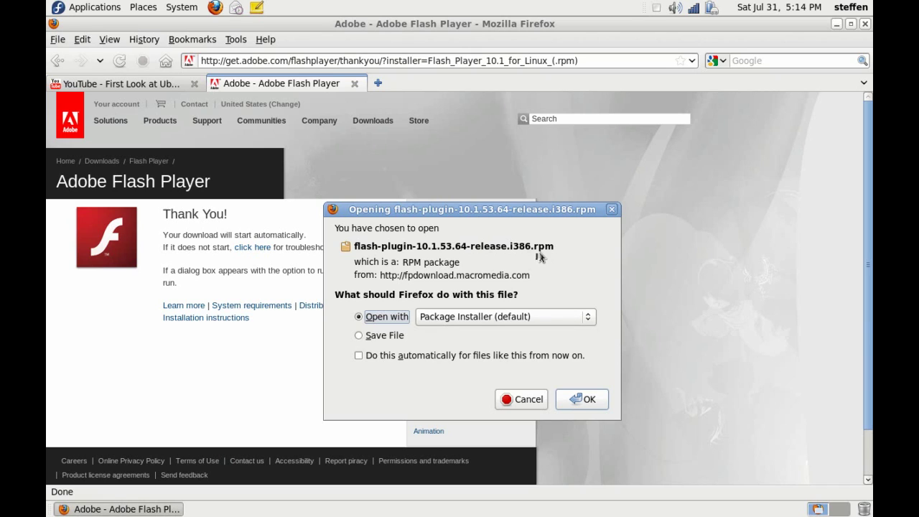
left_click(570, 398)
left_click(571, 398)
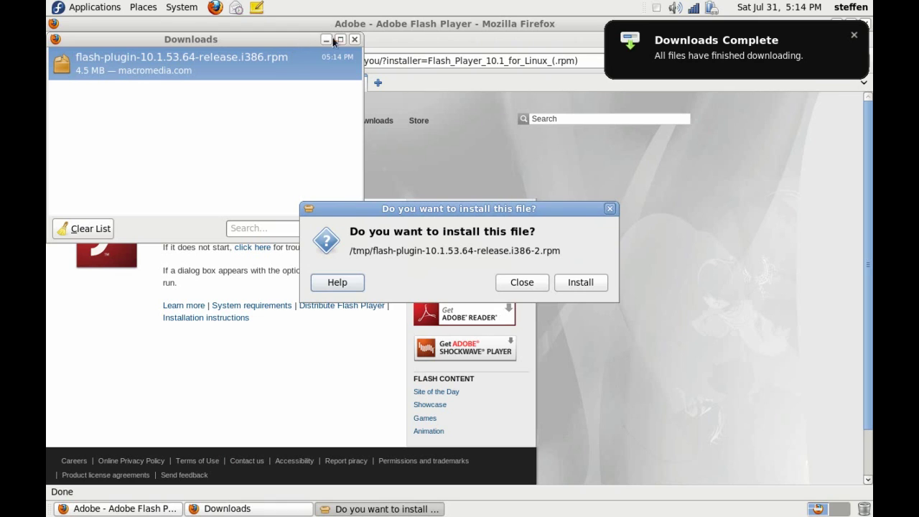
Close the Downloads window and dismiss the Flash plugin installation prompt without installing it
left_click(354, 39)
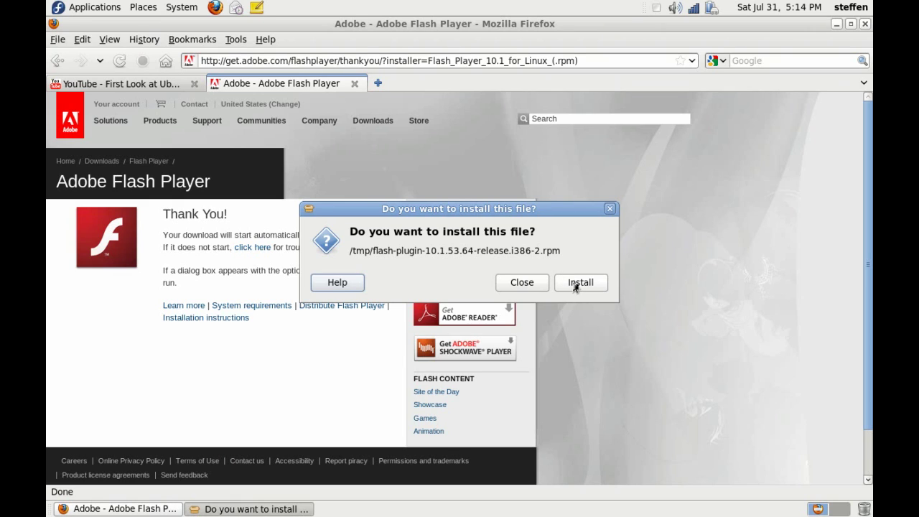
left_click(522, 283)
left_click(539, 290)
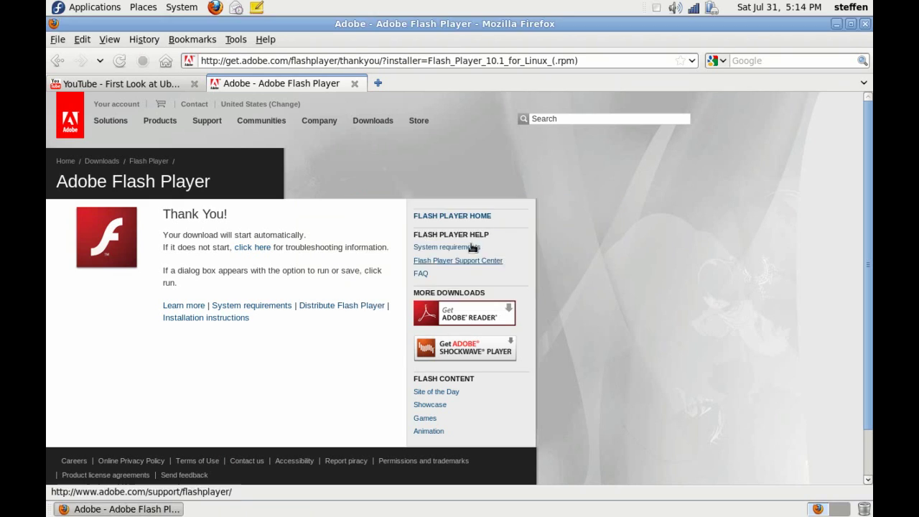
Play the open YouTube video for a few seconds to test Flash playback, pause it and minimize the browser
left_click(162, 86)
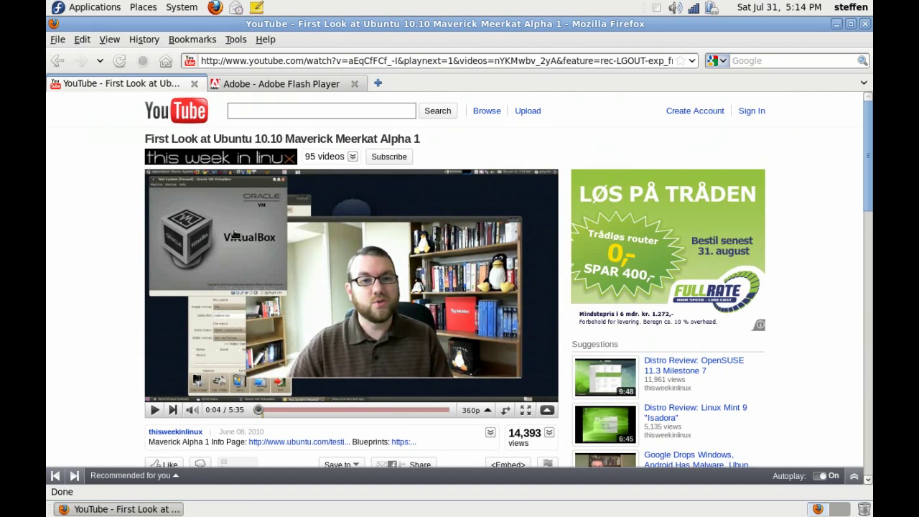
left_click(330, 281)
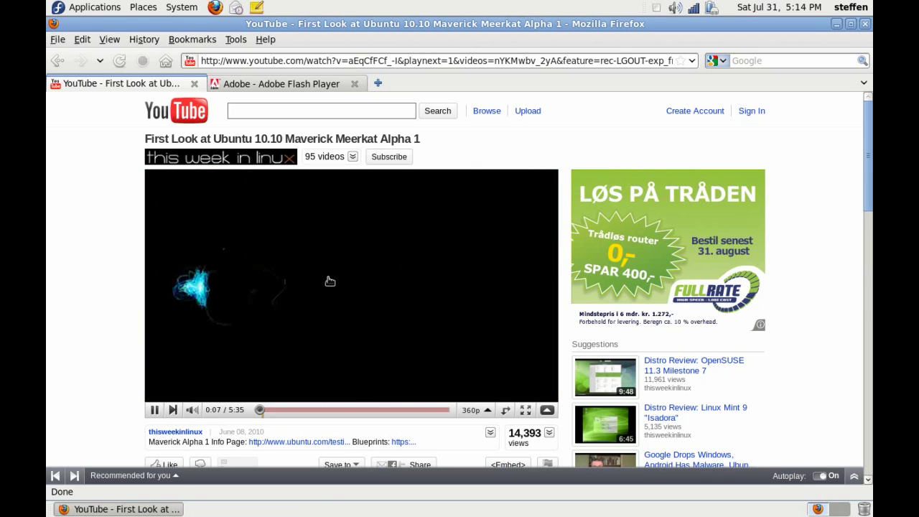
left_click(329, 282)
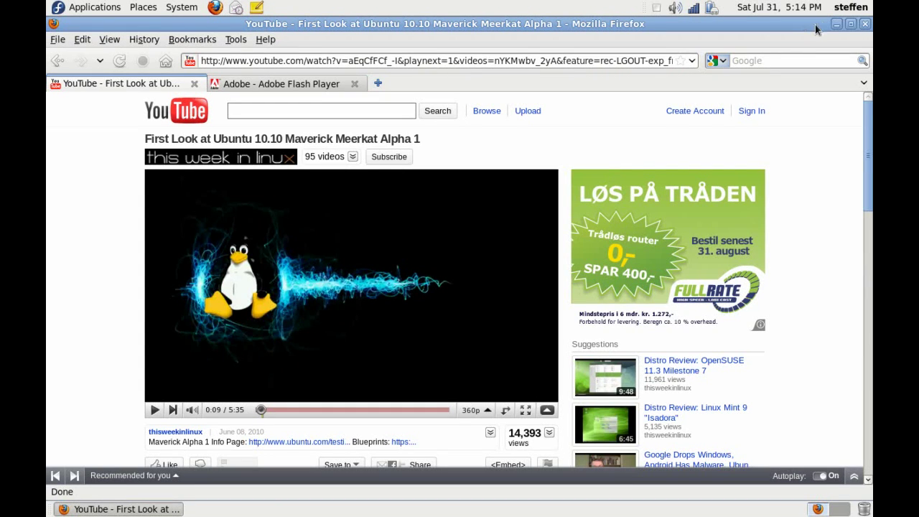
left_click(836, 24)
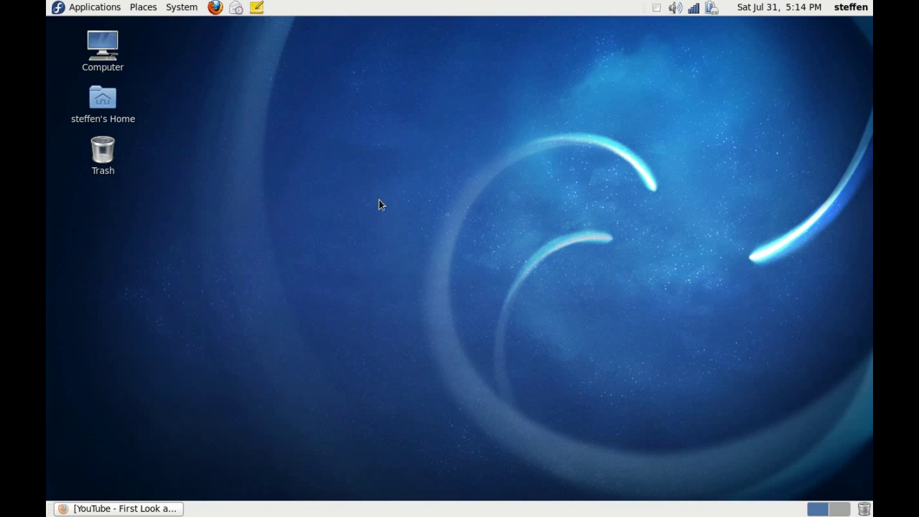
Lower the system volume several levels and raise it again to demonstrate the volume control
key("XF86AudioLowerVolume")
key("XF86AudioLowerVolume")
key("XF86AudioLowerVolume")
key("XF86AudioLowerVolume")
key("XF86AudioLowerVolume")
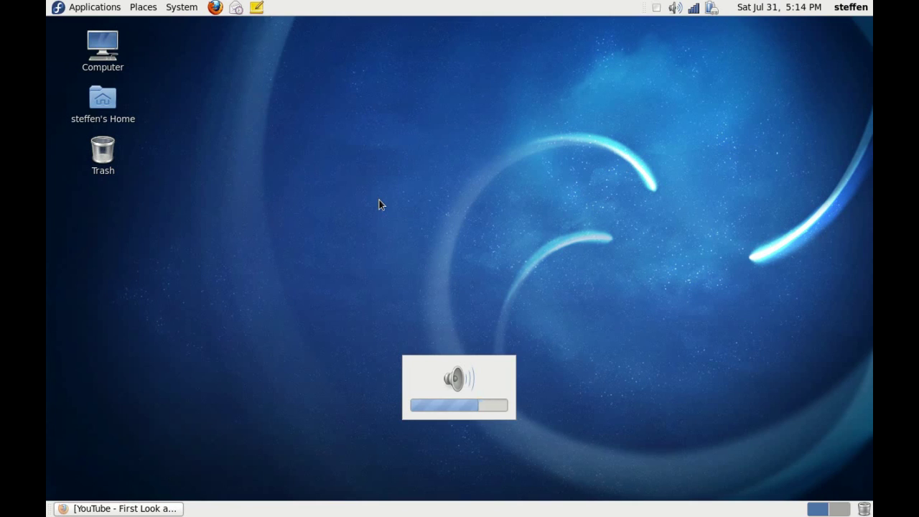
key("XF86AudioLowerVolume")
key("XF86AudioRaiseVolume")
key("XF86AudioRaiseVolume")
key("XF86AudioRaiseVolume")
key("XF86AudioRaiseVolume")
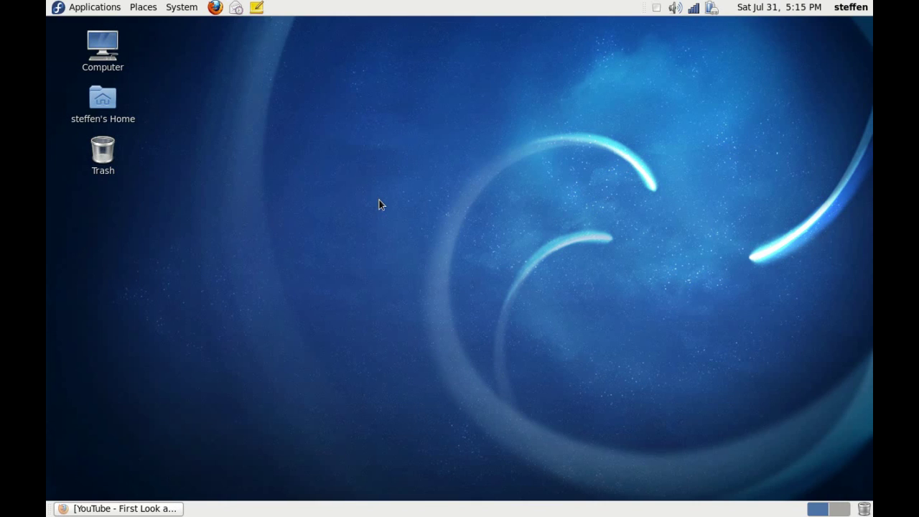
View the list of system preferences and close it without opening any of them
left_click(182, 8)
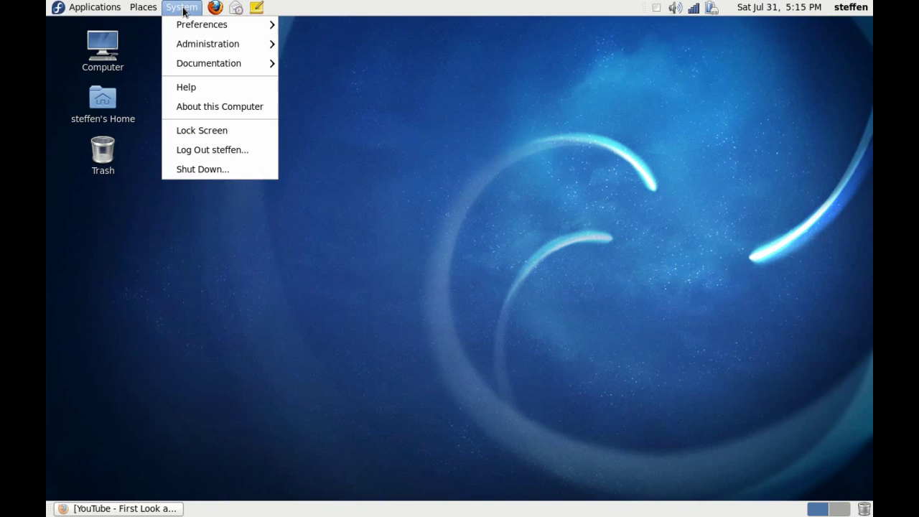
mouse_move(206, 23)
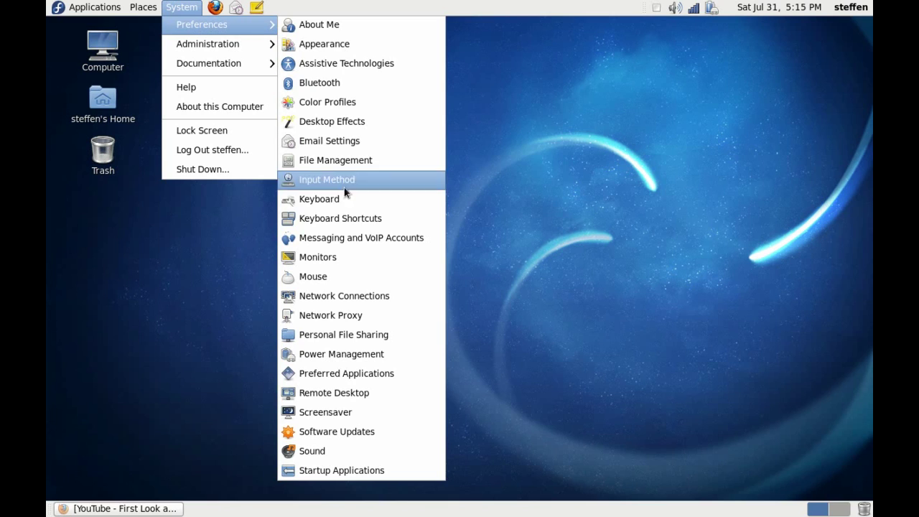
left_click(634, 227)
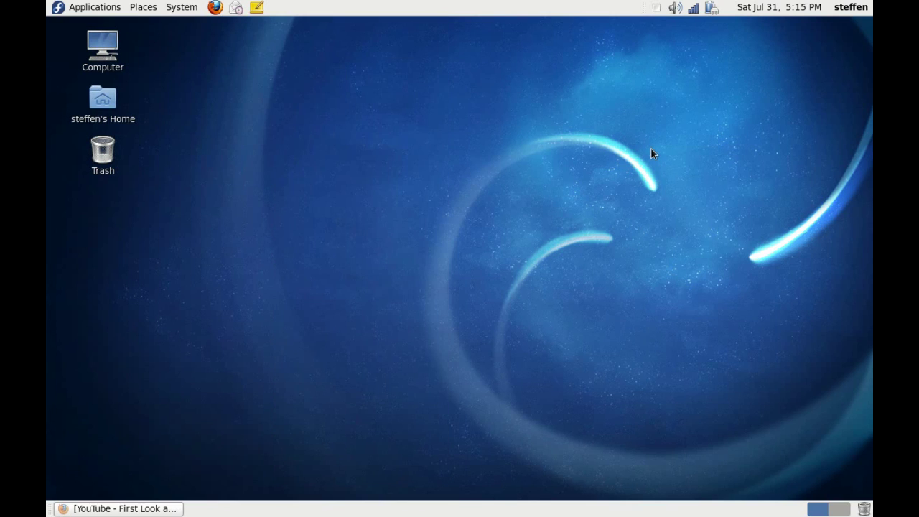